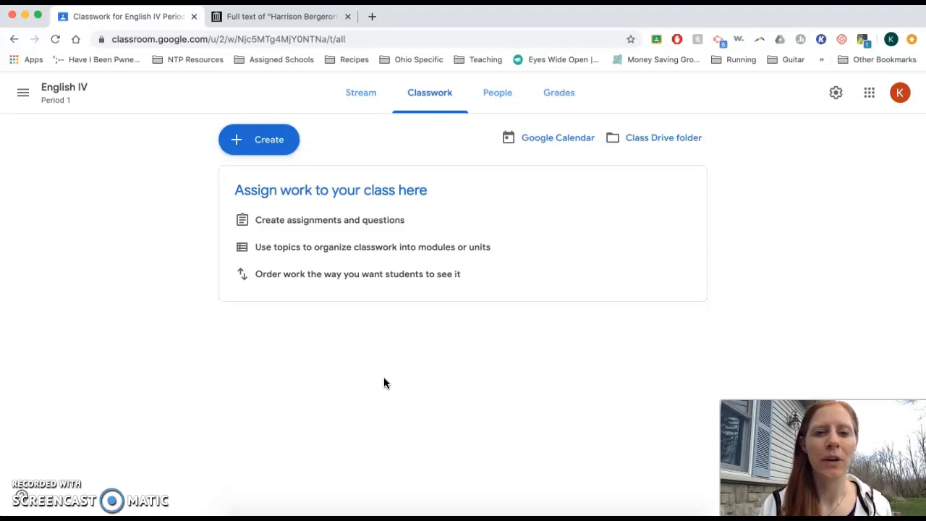
Step: Start a new assignment in the English IV classwork
left_click(282, 139)
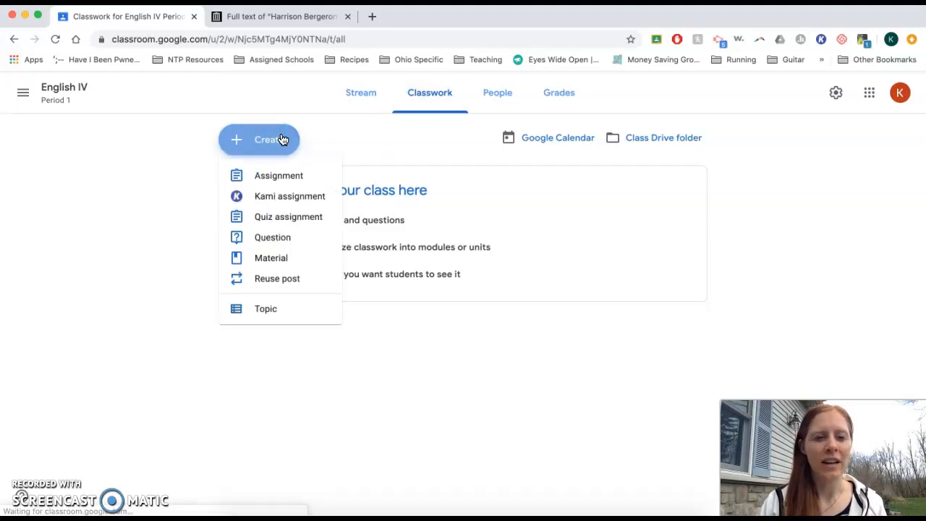
left_click(301, 177)
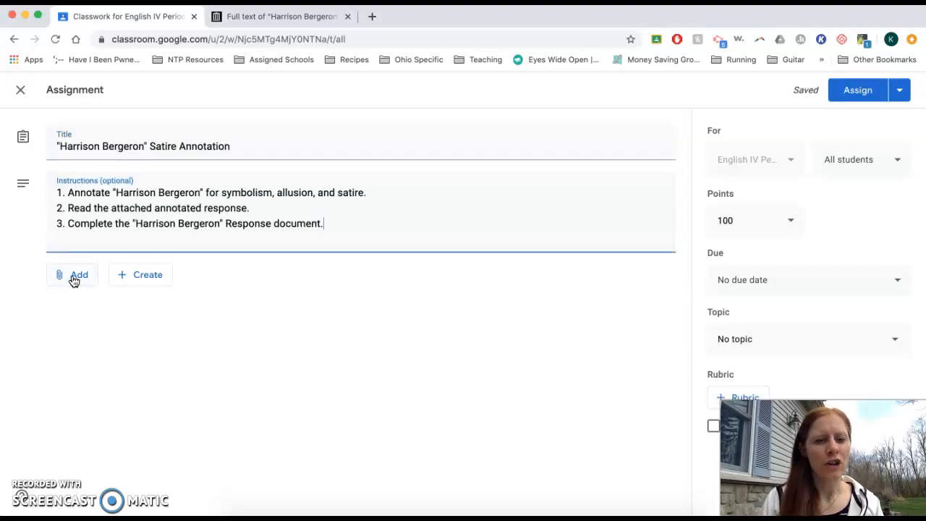
Step: Attach the Internet Archive page with the full text of "Harrison Bergeron" to the assignment as a link
left_click(73, 280)
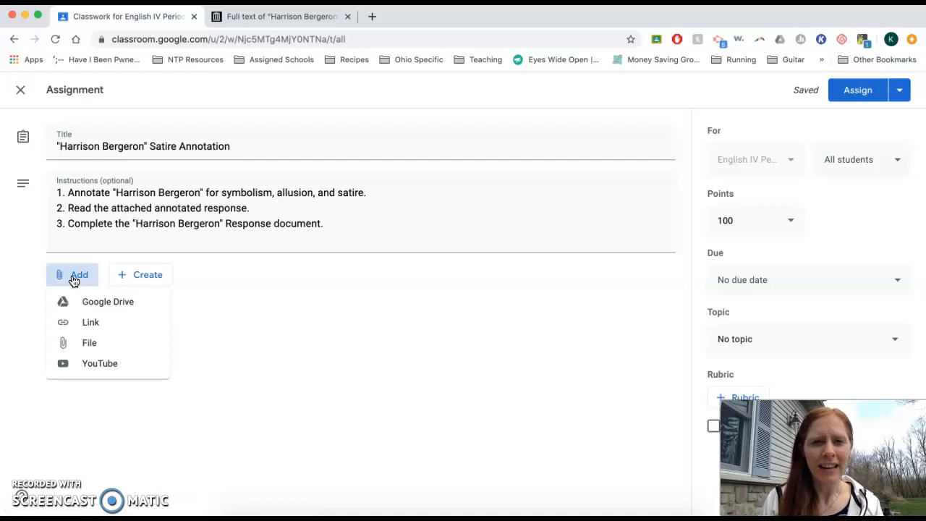
left_click(118, 328)
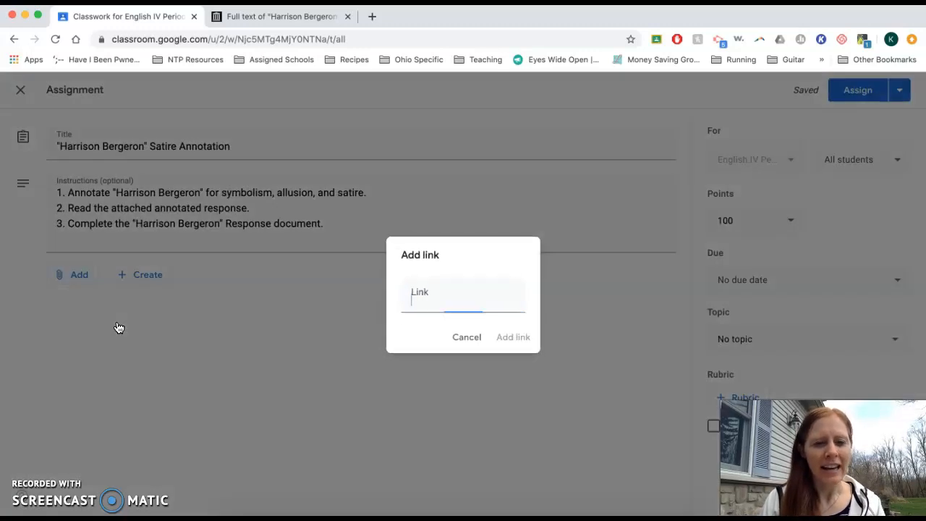
left_click(254, 22)
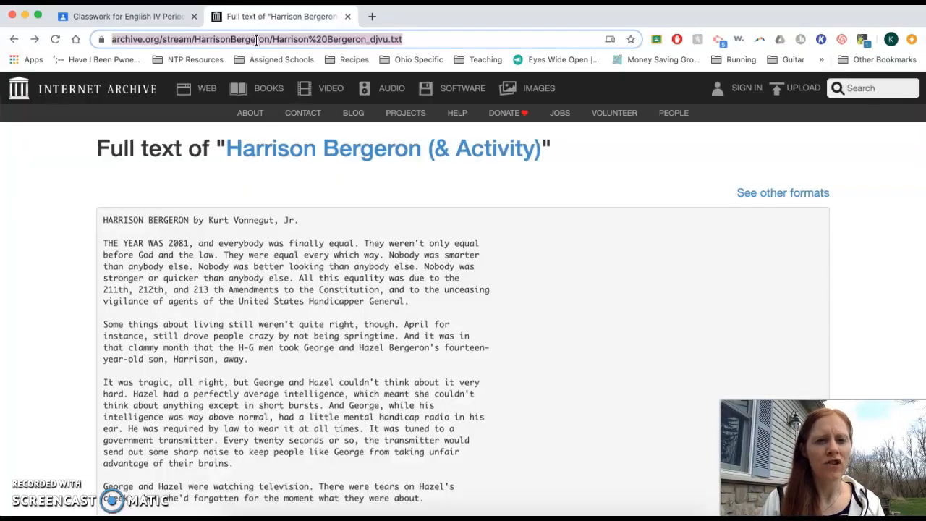
left_click(256, 40)
key("super+c")
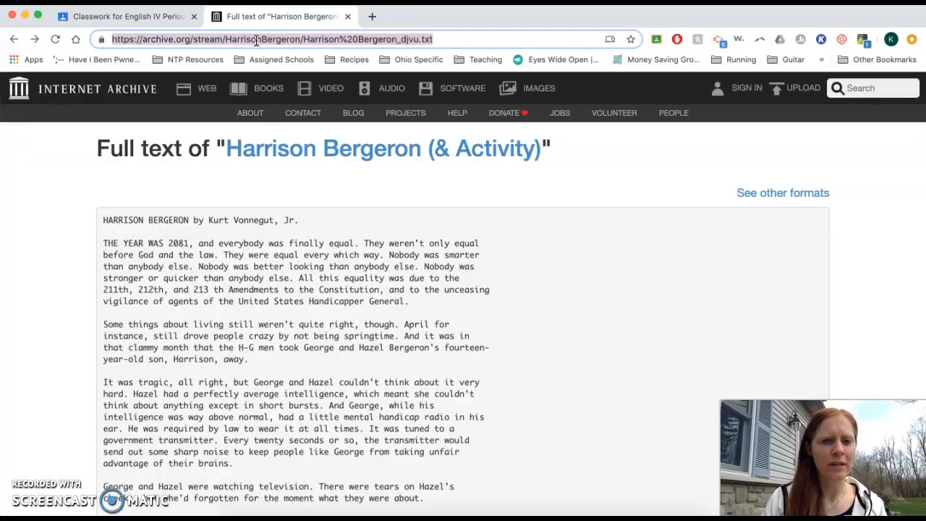
left_click(141, 15)
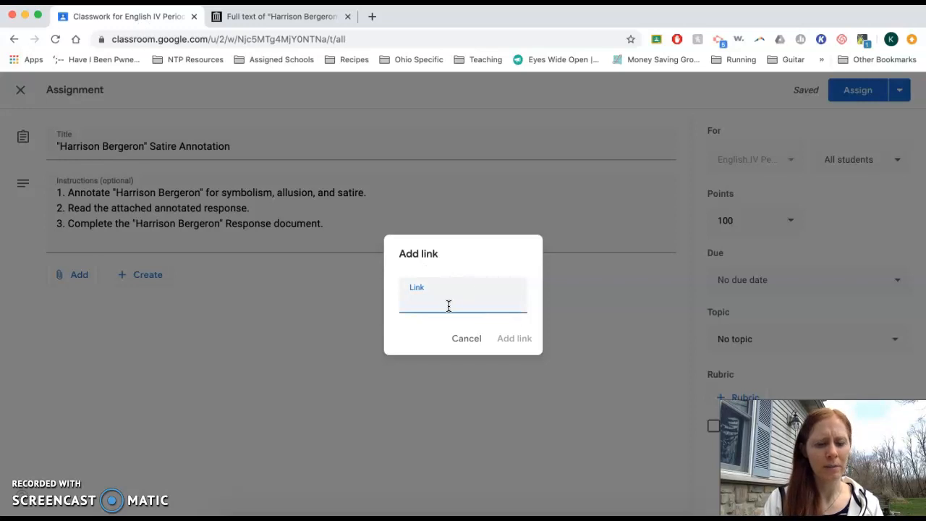
key("super+v")
left_click(515, 338)
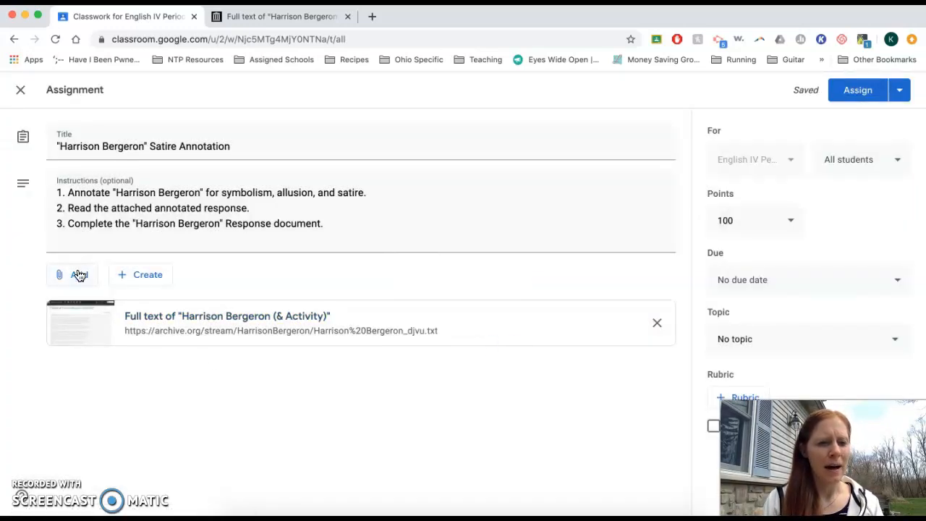
Step: Search Google Drive for "harrison bergeron" and attach Bergeron_MyExemplar.doc to the assignment
left_click(78, 274)
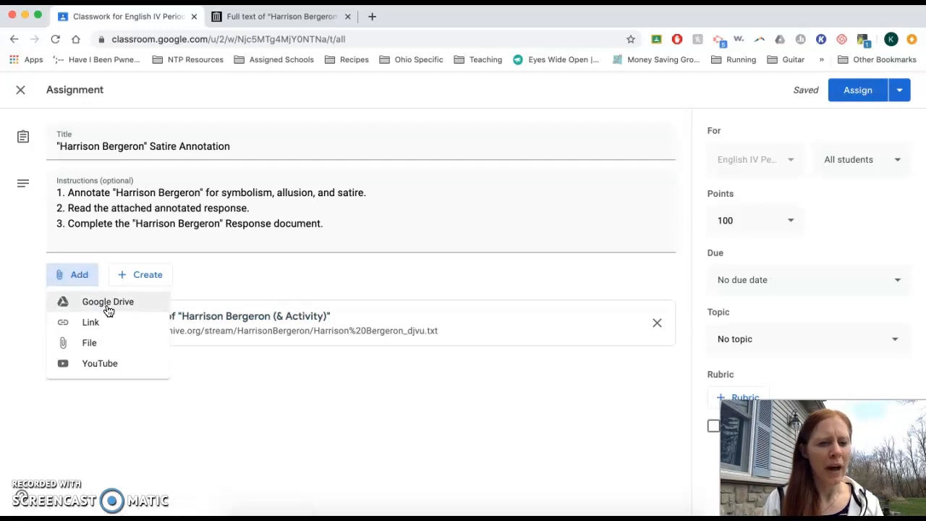
left_click(154, 309)
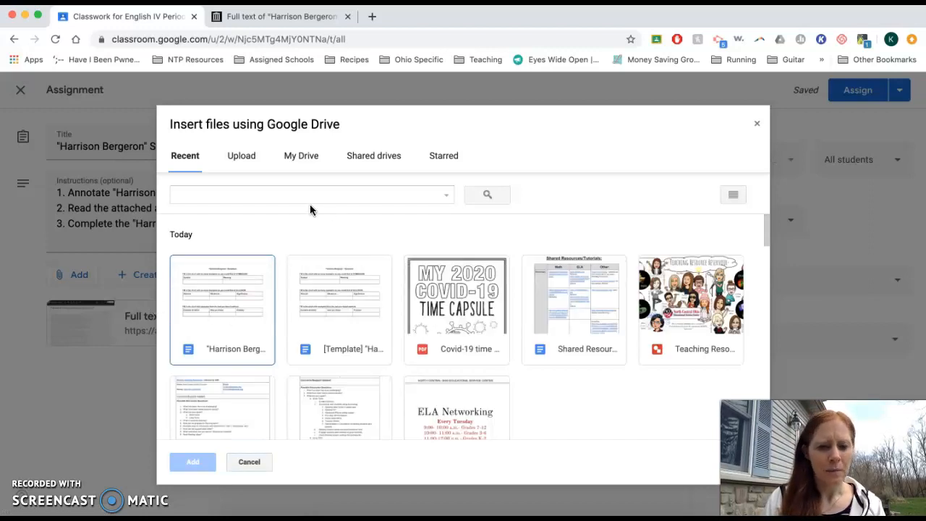
left_click(289, 198)
type("harriso")
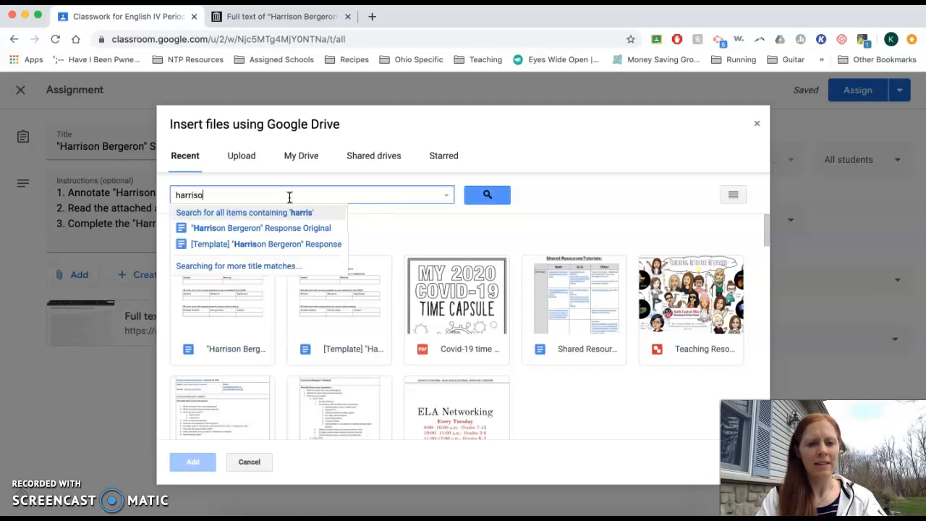
type("n bergeron")
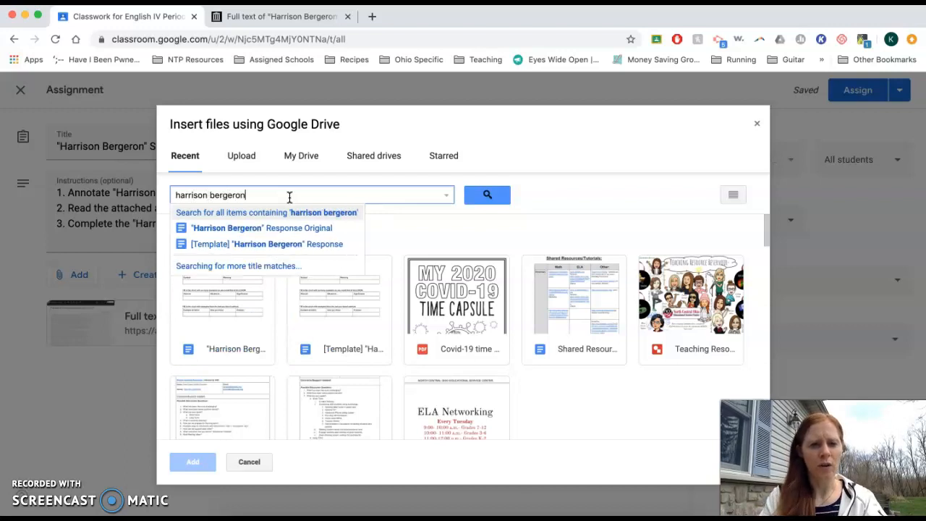
key("Return")
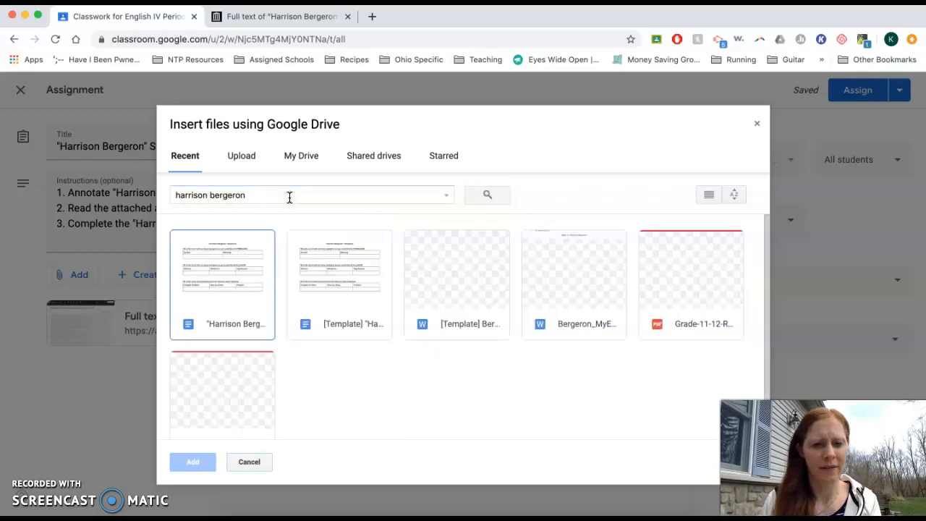
double_click(567, 271)
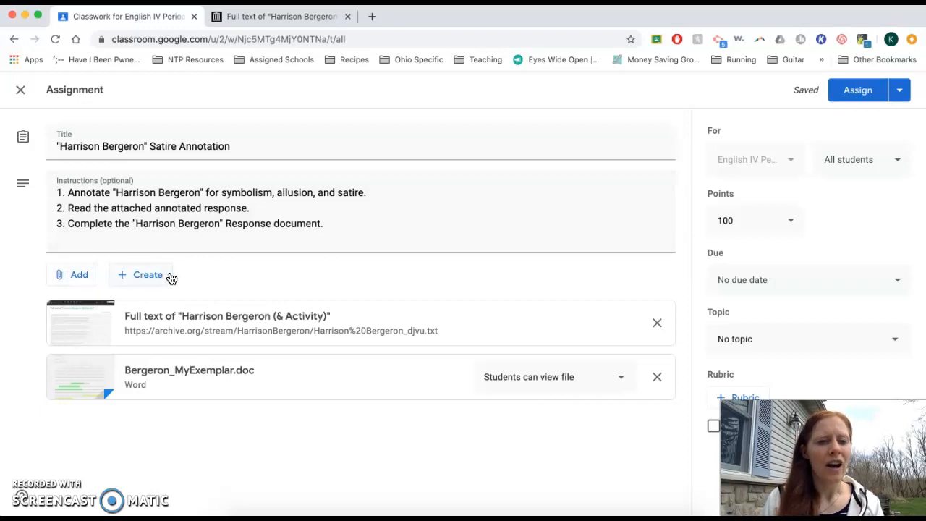
Step: Create a new Google Docs attachment for the "Harrison Bergeron" Response document and return to the assignment
triple_click(149, 229)
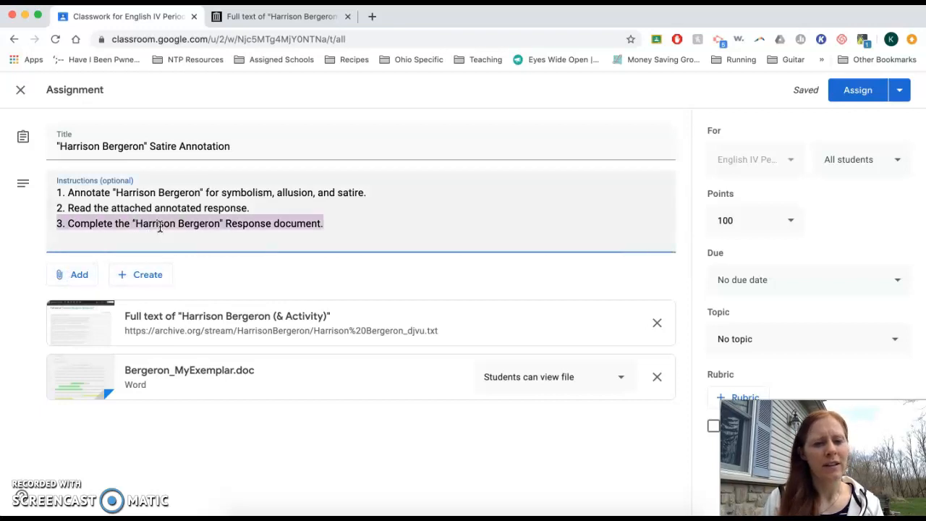
left_click(159, 284)
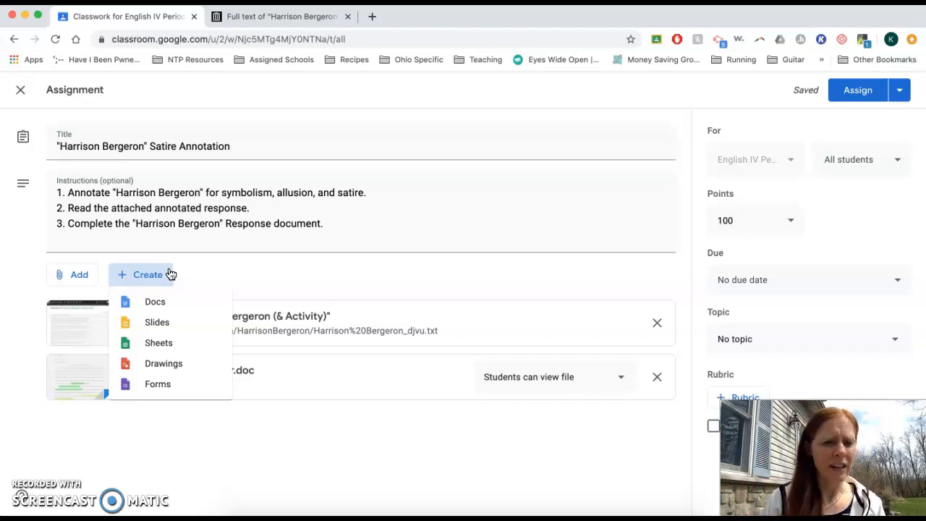
left_click(165, 307)
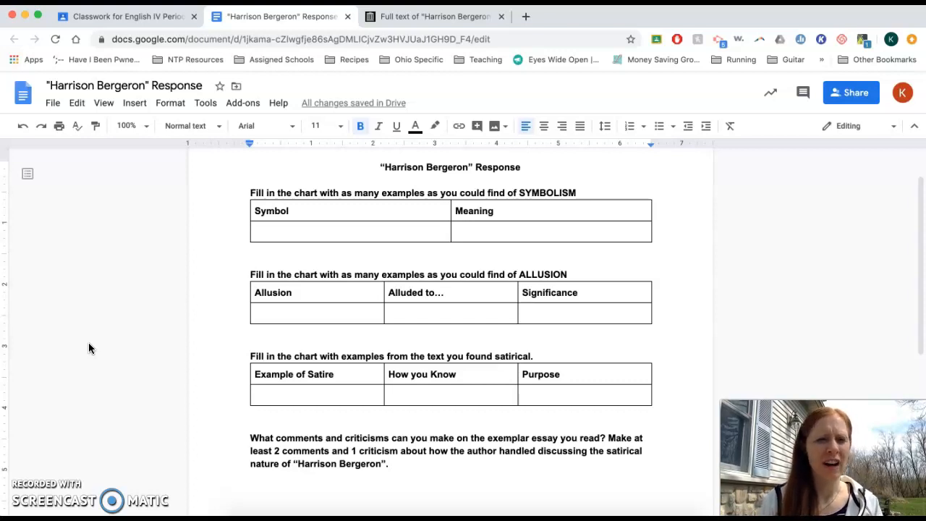
left_click(131, 17)
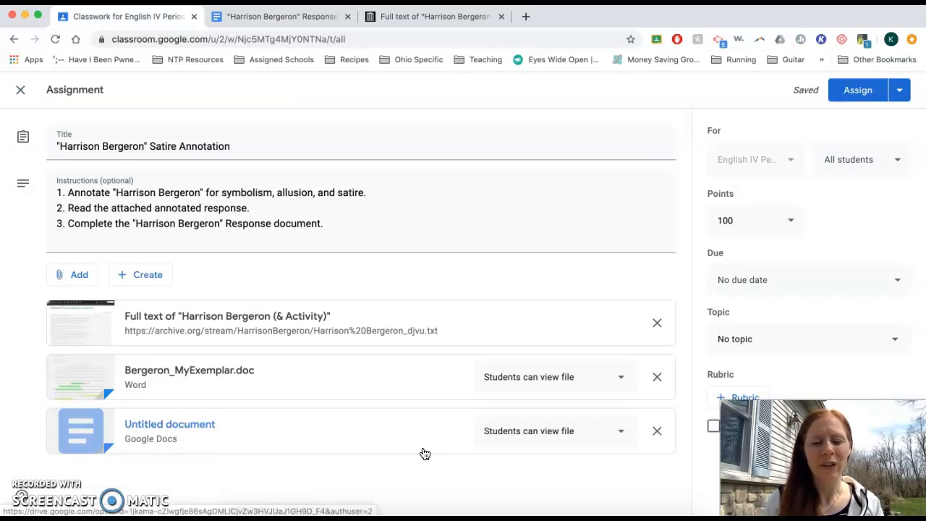
Step: Set both Bergeron_MyExemplar.doc and the untitled Google Docs attachment to make a copy for each student
left_click(624, 379)
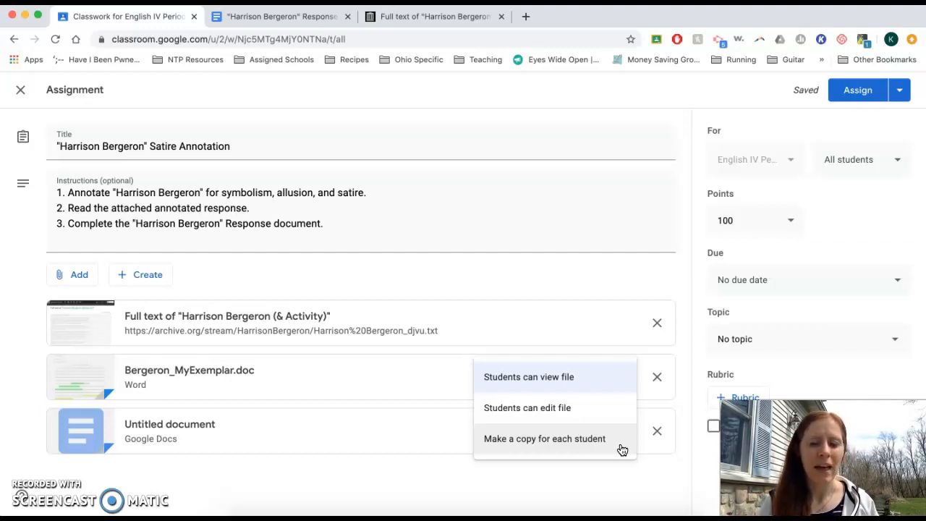
left_click(582, 440)
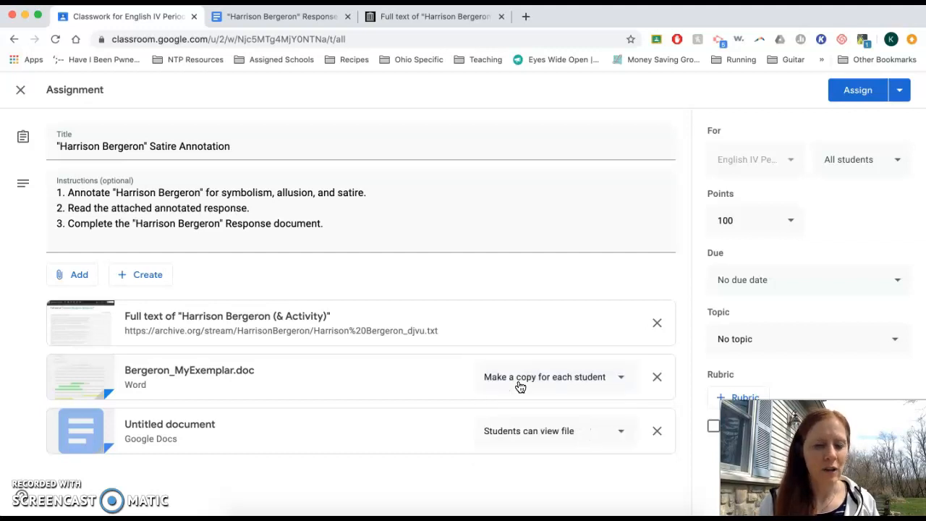
left_click(575, 437)
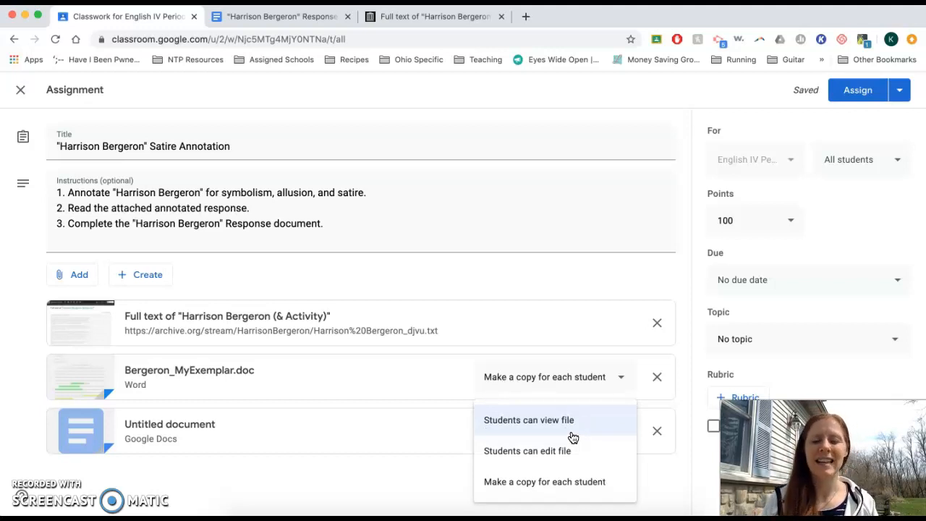
left_click(615, 491)
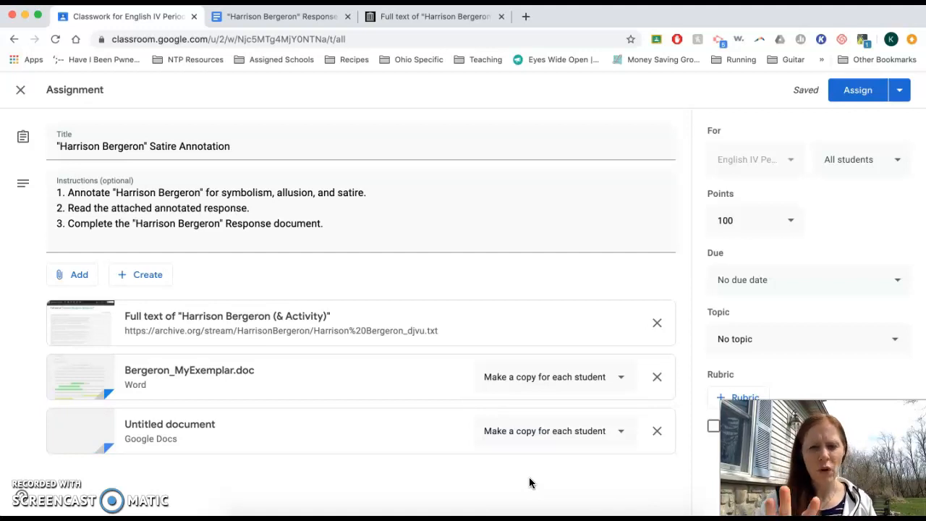
left_click_drag(817, 456, 542, 455)
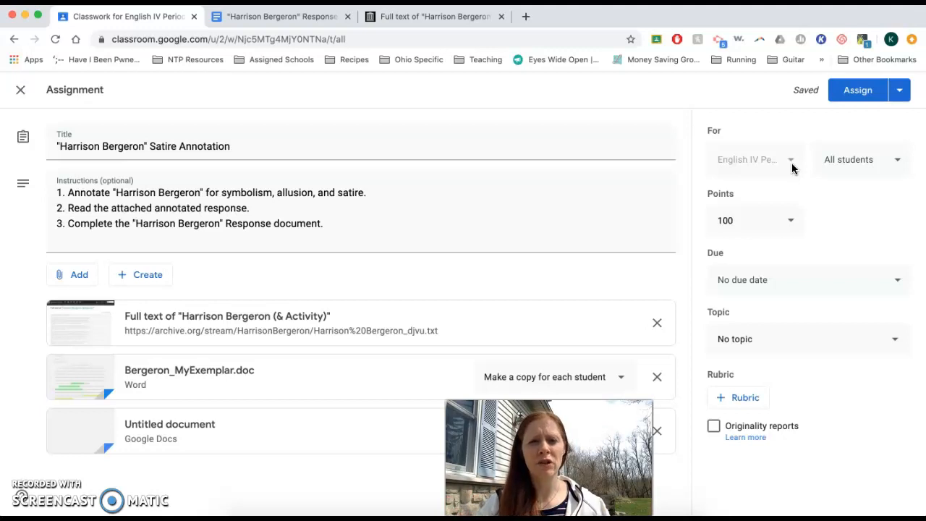
left_click(898, 162)
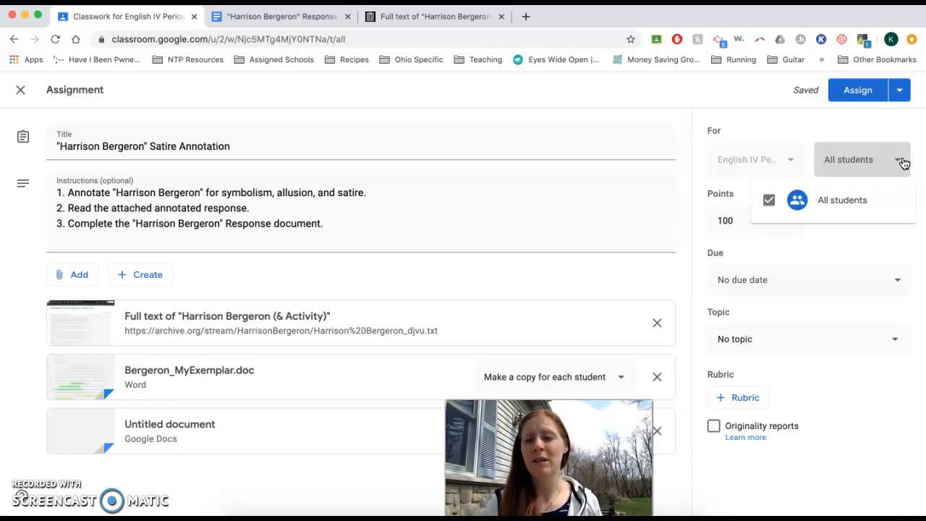
left_click(902, 163)
left_click(738, 221)
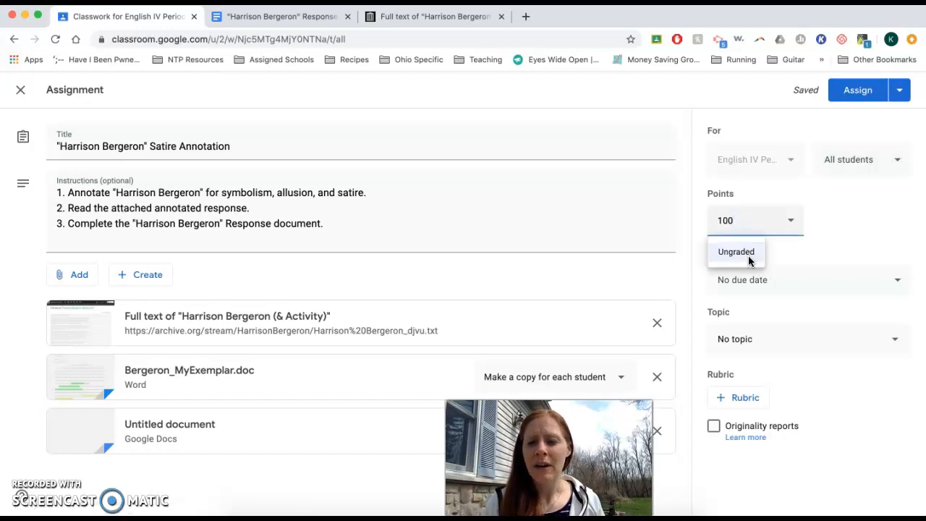
left_click(814, 256)
Step: Set the assignment's due date to April 16, 2020
left_click(820, 290)
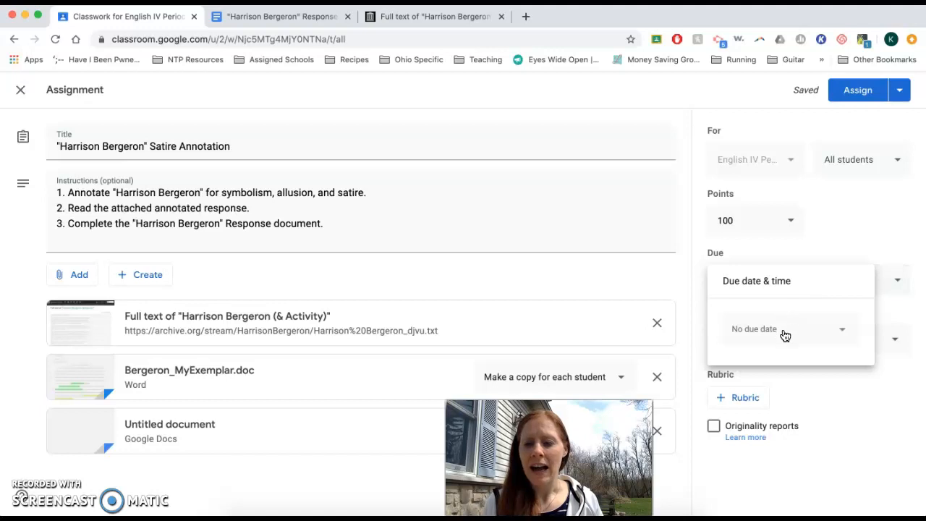
left_click(807, 338)
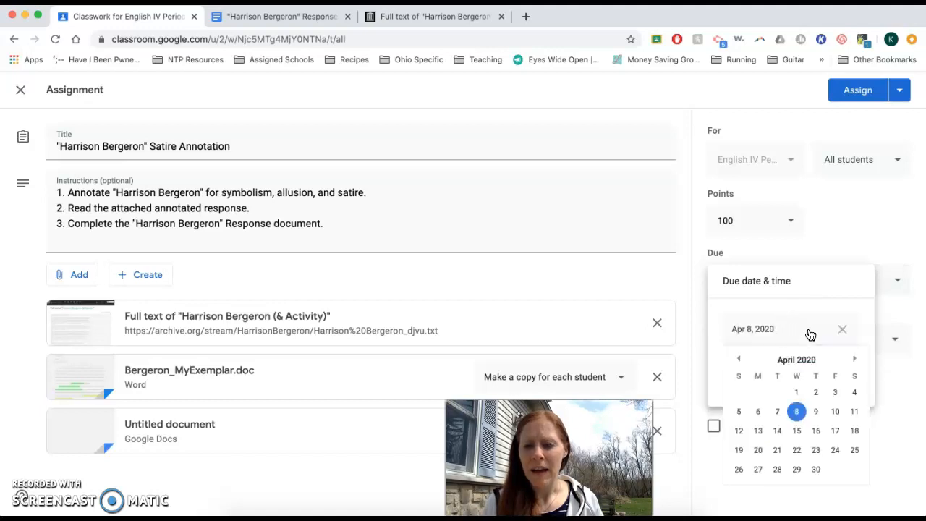
left_click(815, 431)
left_click(882, 326)
Step: Create a new topic named Satire for the assignment
left_click(883, 328)
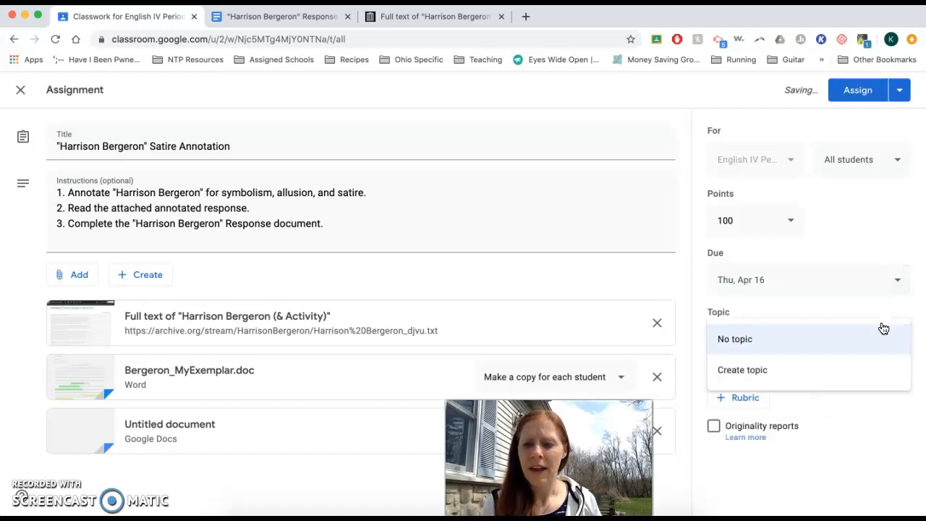
left_click(839, 366)
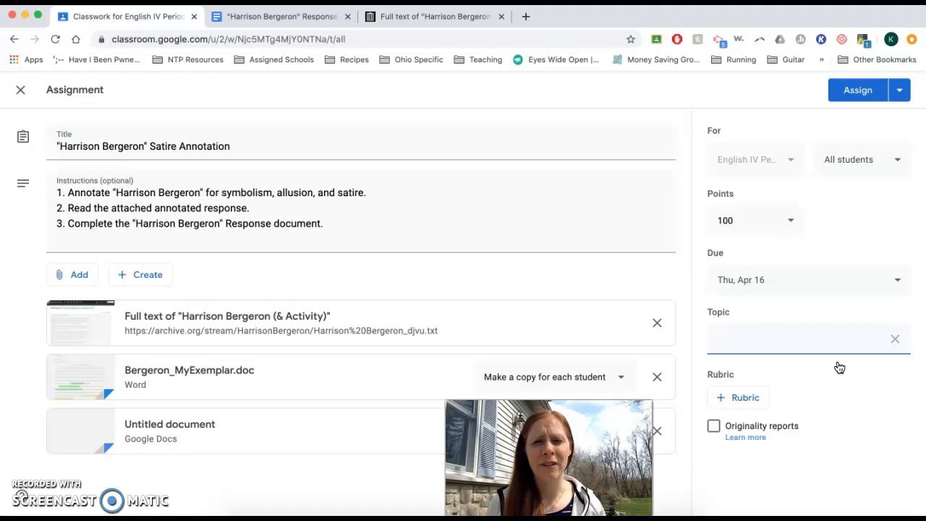
type("Satire")
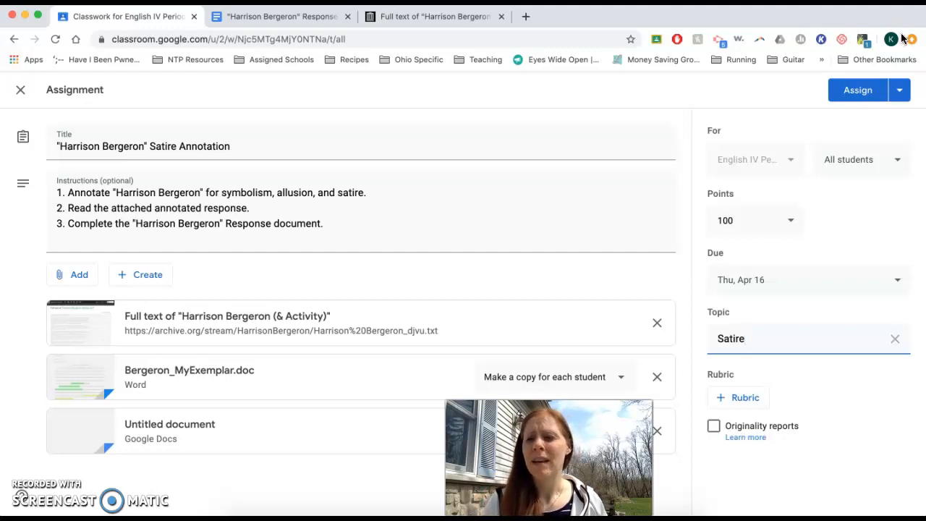
Step: Assign the "Harrison Bergeron" Satire Annotation work to the class and expand its entry under the Satire topic
left_click(900, 93)
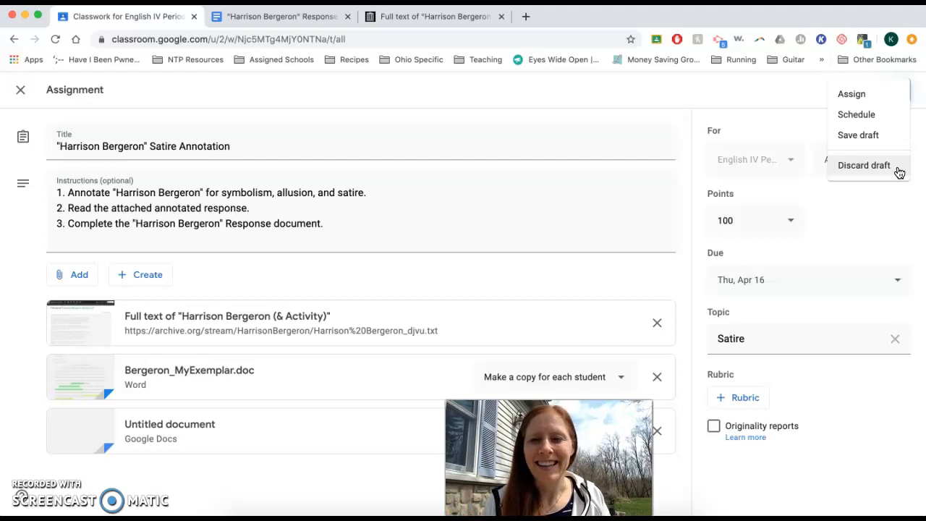
left_click(883, 98)
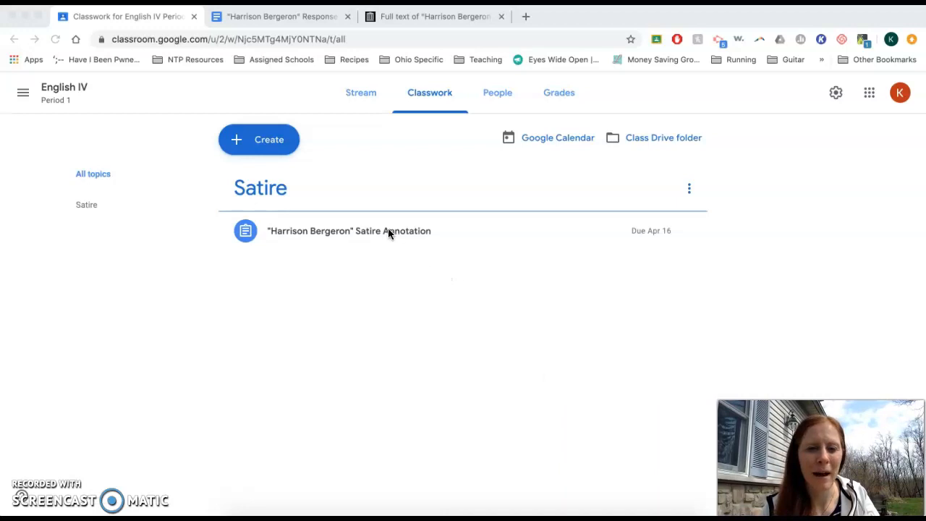
left_click(447, 237)
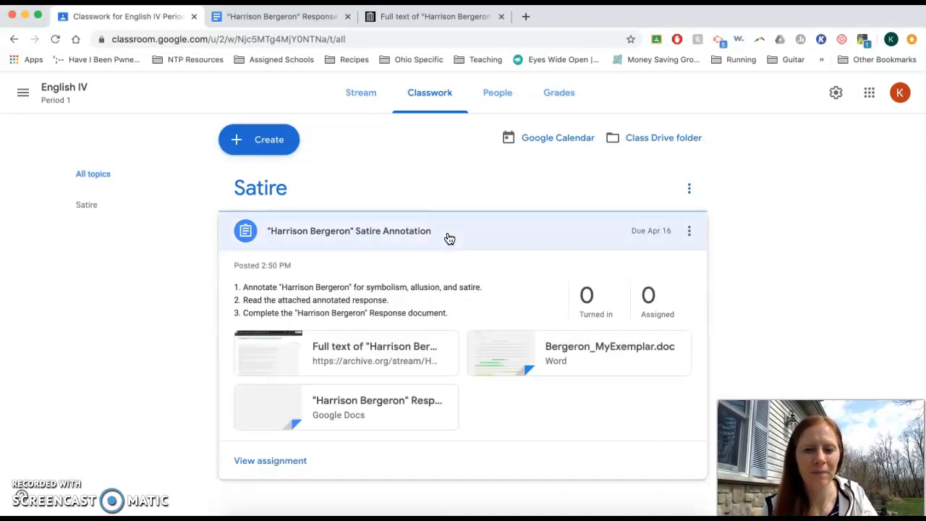